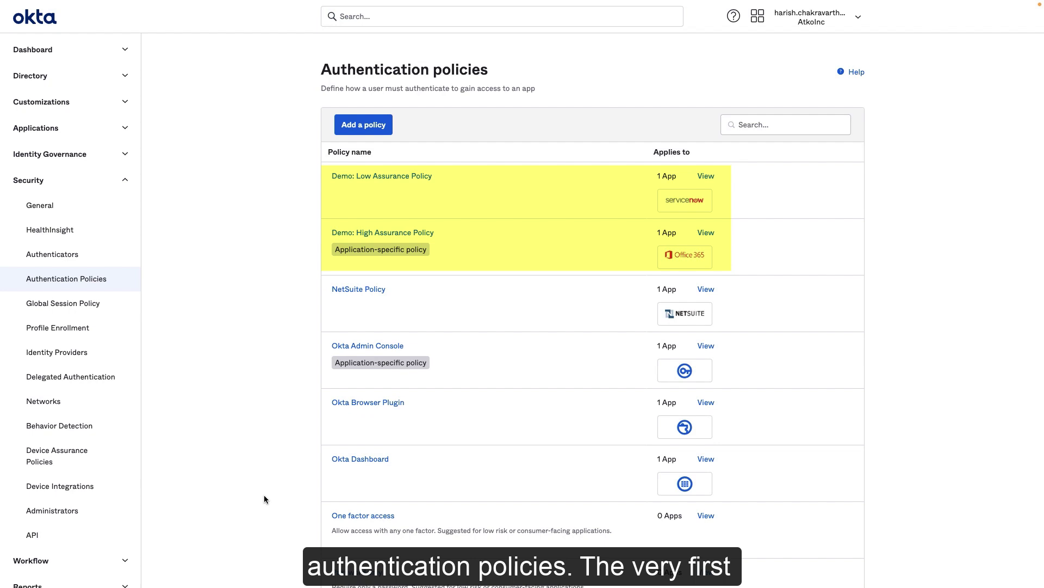
# View the Demo: Low Assurance Policy and its Applications list showing the IT Support Portal.
pyautogui.click(409, 176)
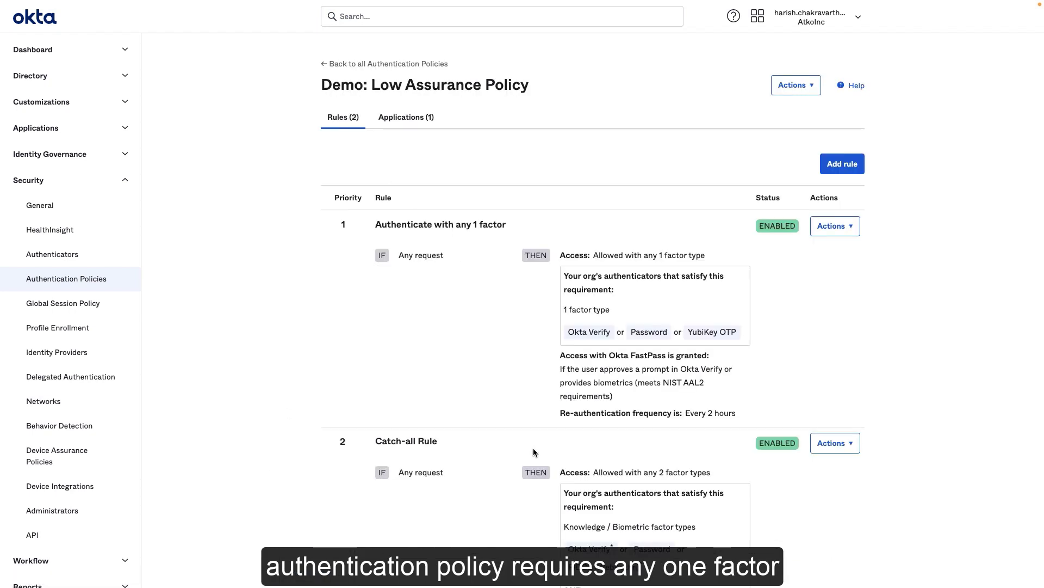
pyautogui.click(410, 121)
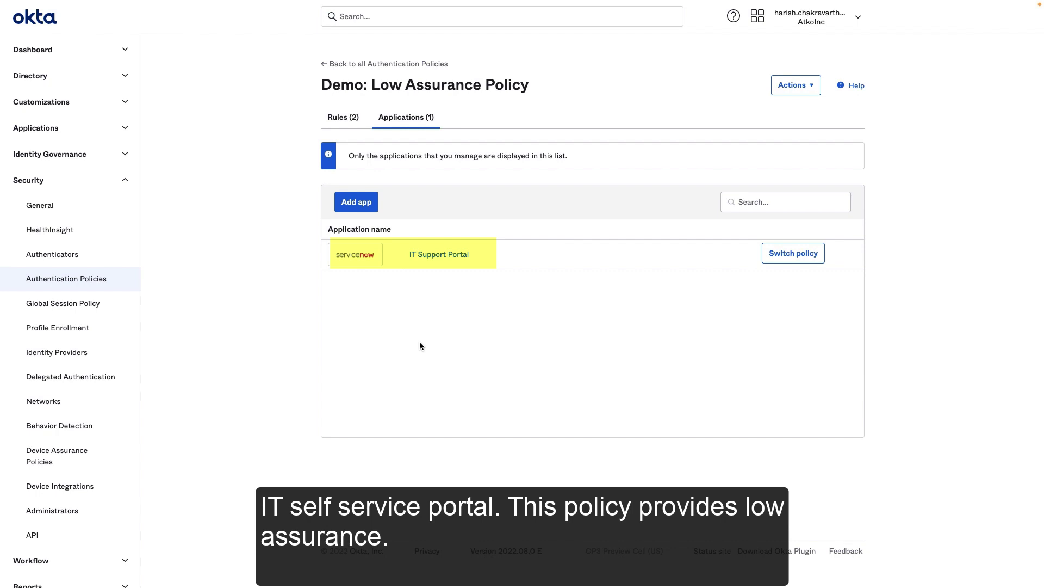
# View the Demo: High Assurance Policy rules and its Applications list showing Microsoft Office 365.
pyautogui.click(426, 65)
pyautogui.click(391, 232)
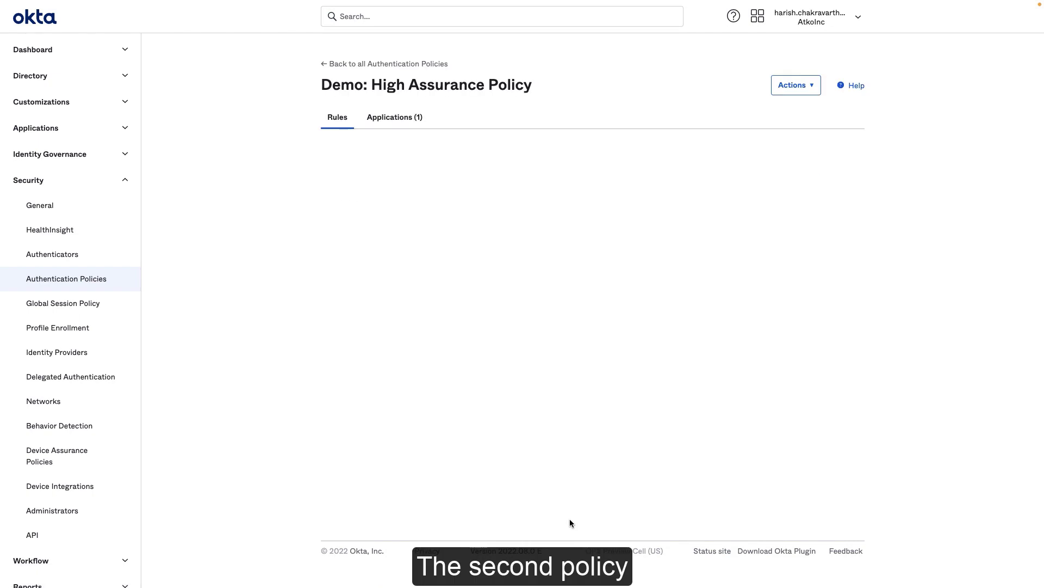
pyautogui.scroll(-4, 570, 520)
pyautogui.scroll(-3, 570, 522)
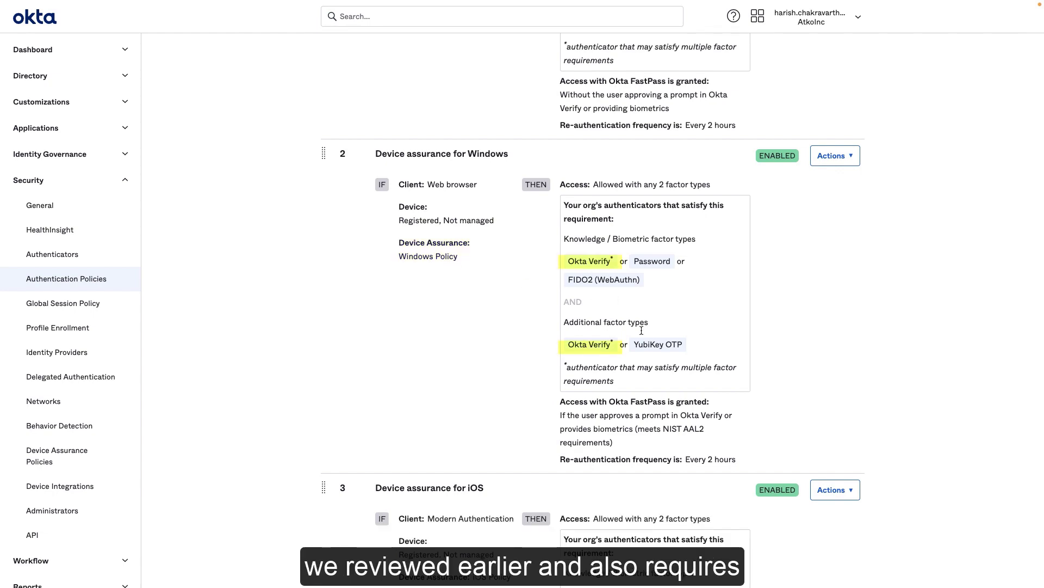
pyautogui.scroll(10, 681, 338)
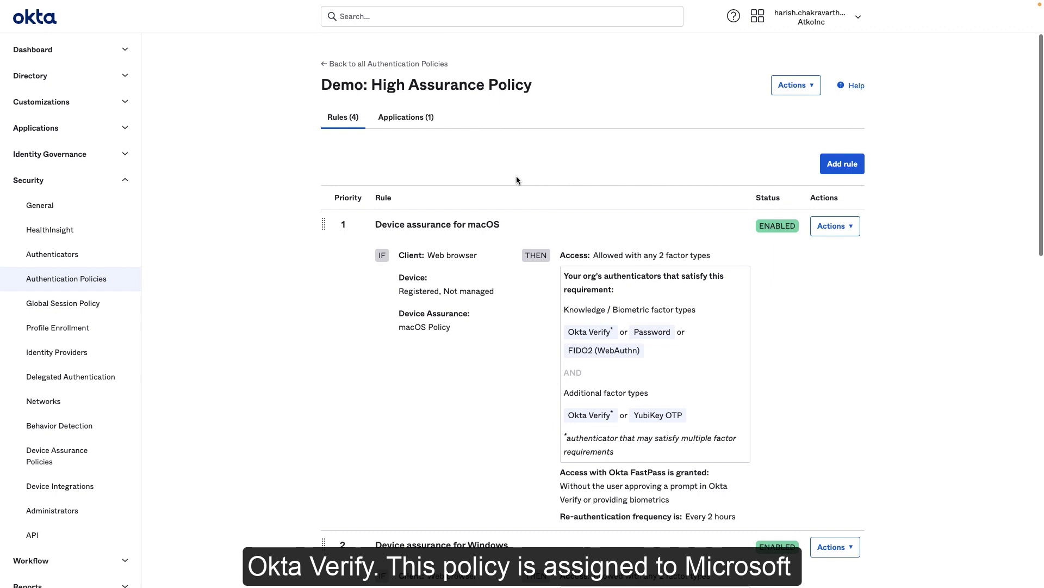
pyautogui.click(406, 116)
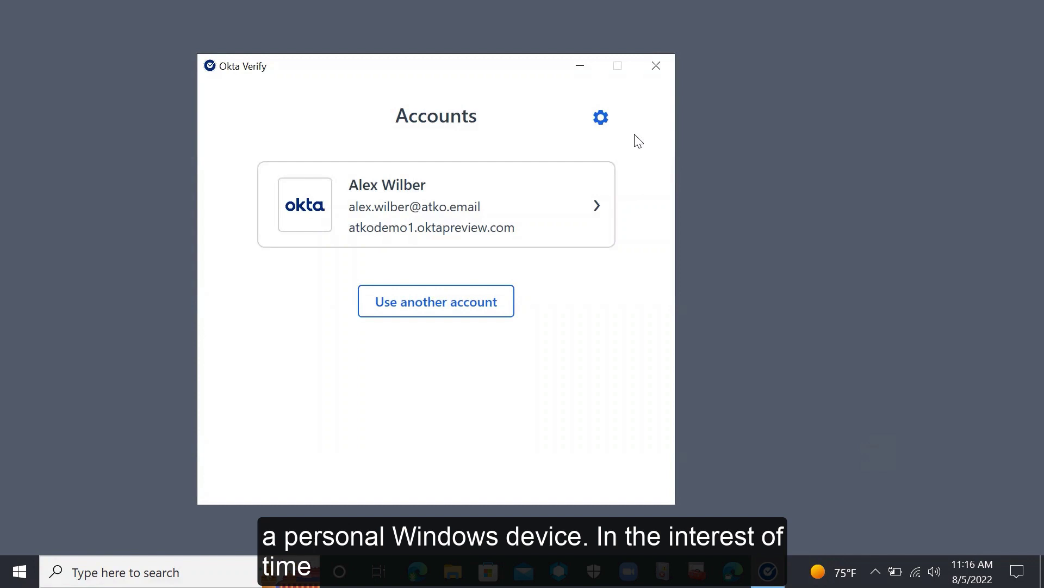
# View this computer's device health in Okta Verify, showing two warnings including an unencrypted disk.
pyautogui.click(609, 126)
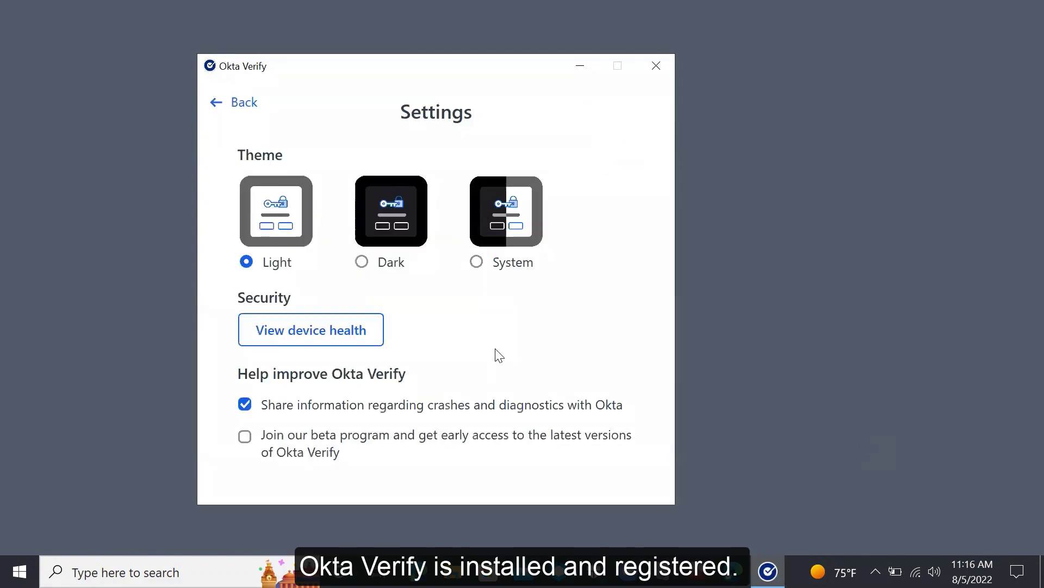
pyautogui.click(365, 332)
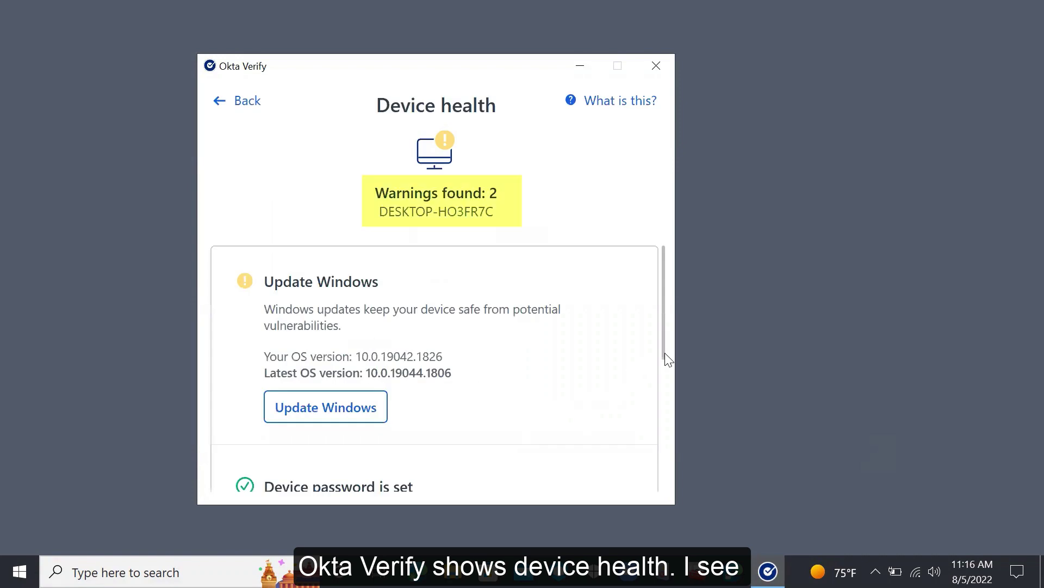
pyautogui.moveTo(666, 359); pyautogui.dragTo(661, 490)
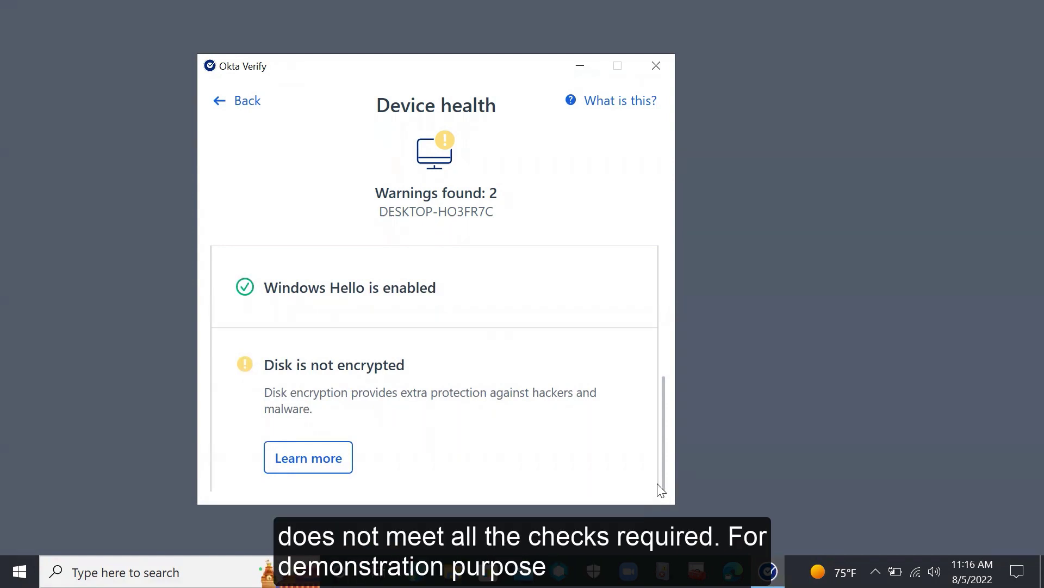
# Close Okta Verify and start signing in to the Okta Dashboard with Okta FastPass.
pyautogui.click(655, 66)
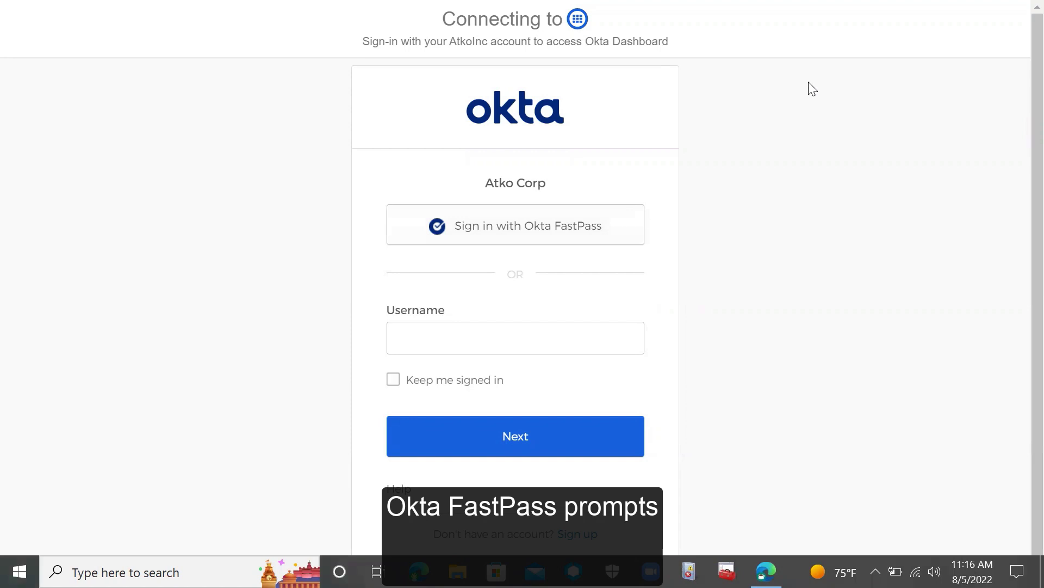
pyautogui.click(598, 222)
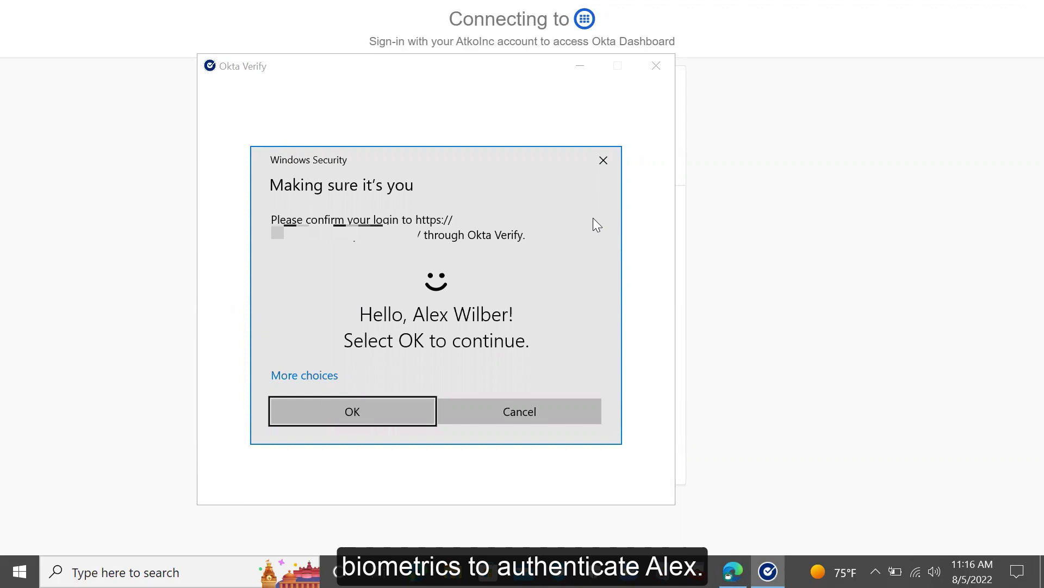
# Confirm the Windows Security prompt and land on My Apps with Office 365 Mail and IT Support Portal.
pyautogui.click(375, 399)
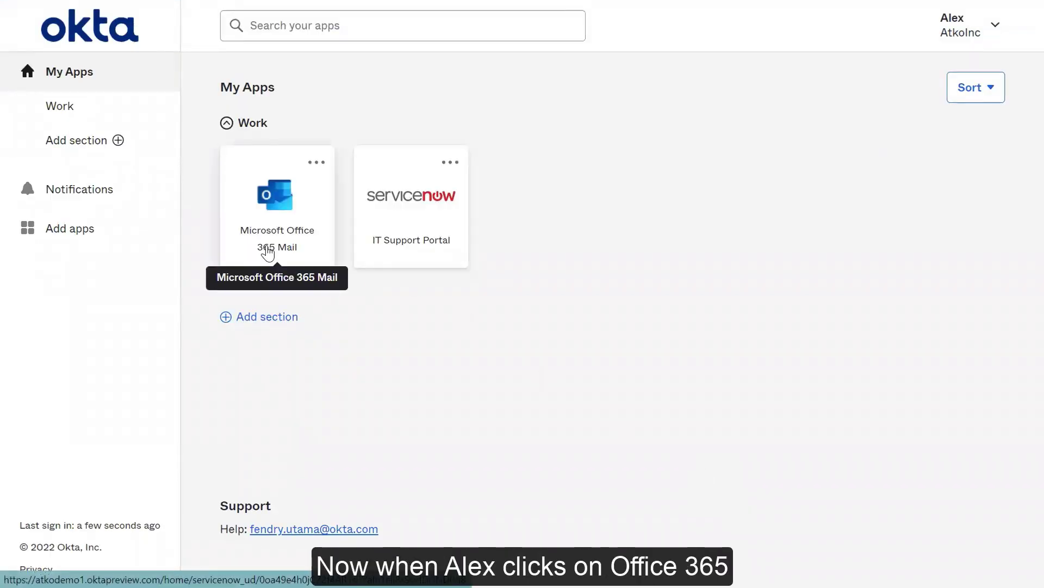
# Launch Microsoft Office 365 Mail, reaching the Device requirements not met denial.
pyautogui.click(267, 247)
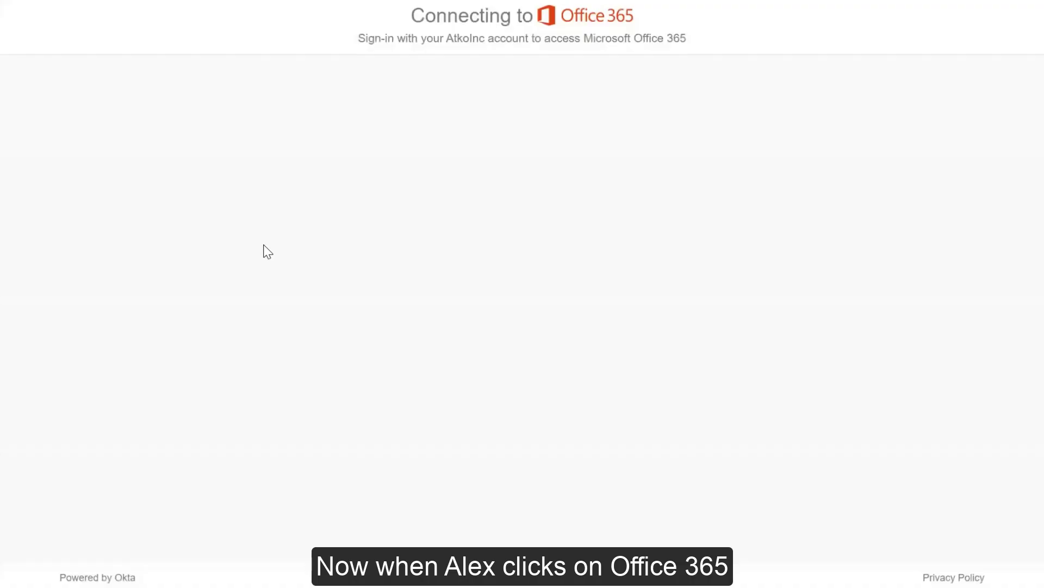